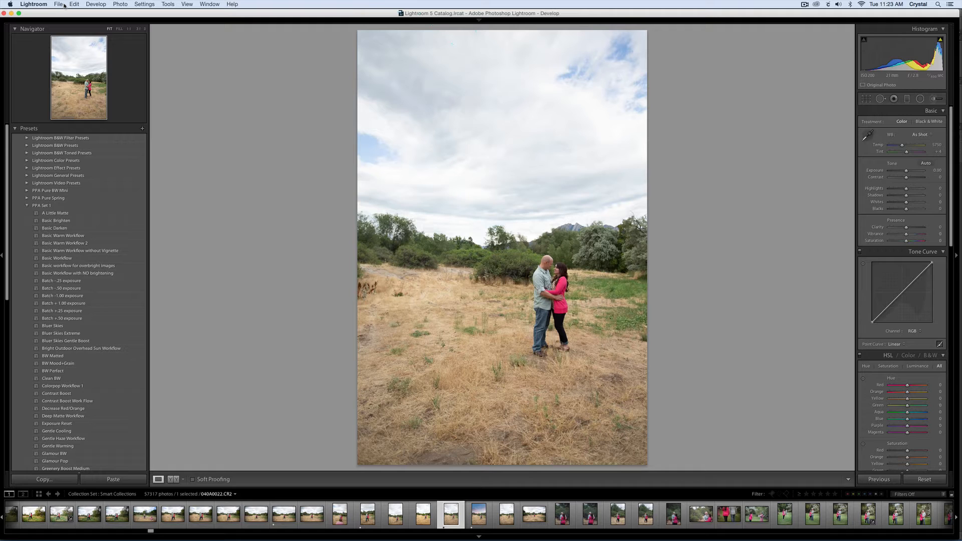
Open Lightroom's External Editing preferences.
left_click(35, 5)
left_click(201, 91)
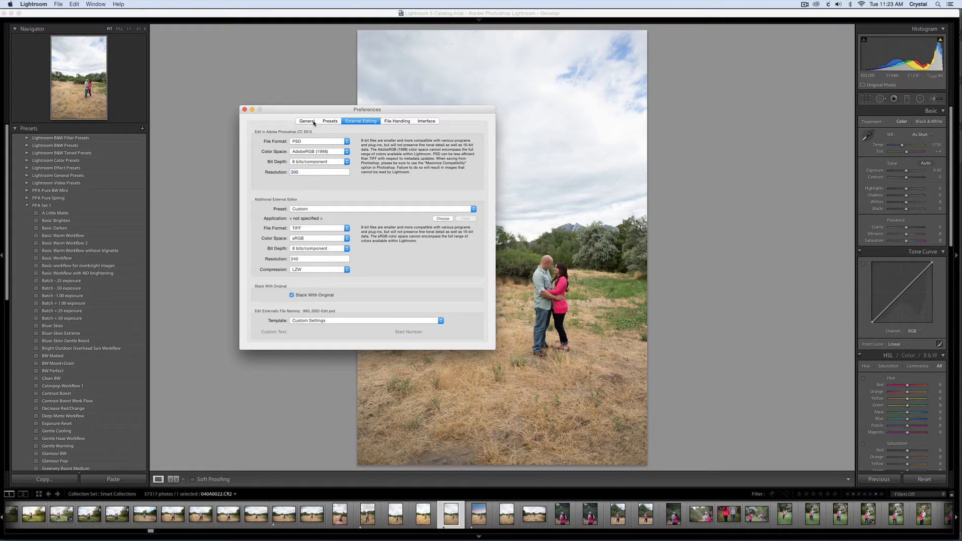
left_click(307, 122)
left_click(361, 121)
Set the Photoshop external editing options to TIFF, ProPhoto RGB, 16 bits/component and a resolution of 240.
left_click(316, 143)
left_click(316, 136)
left_click(320, 152)
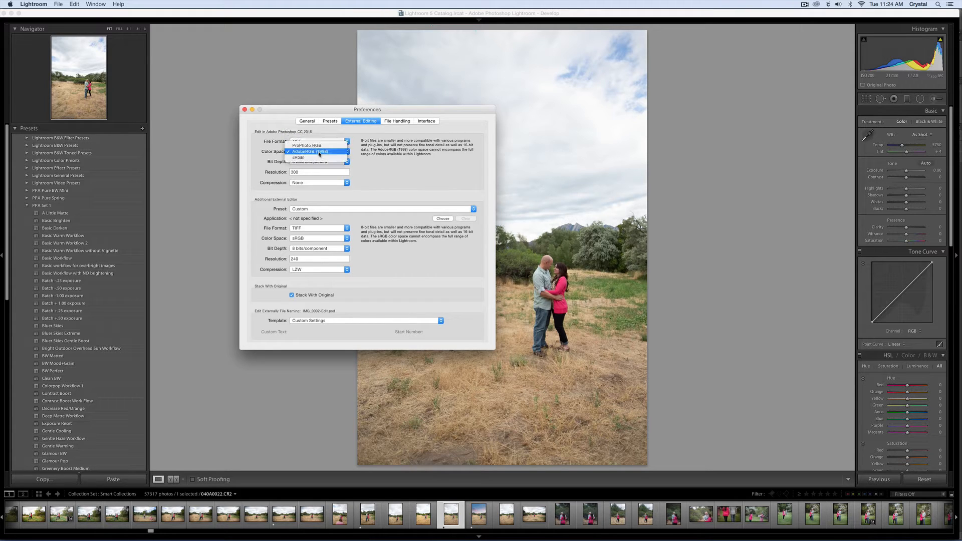
left_click(318, 146)
left_click(319, 164)
left_click(316, 156)
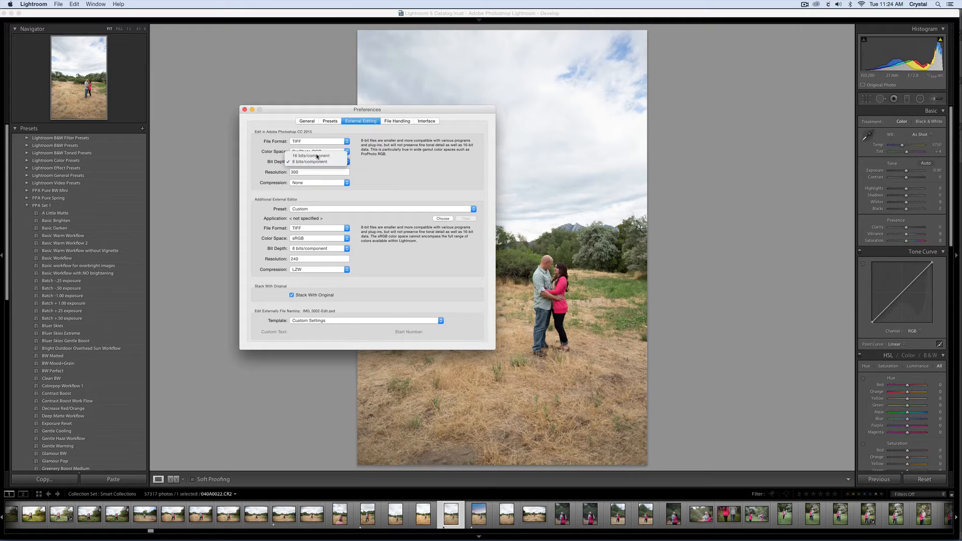
double_click(315, 173)
type("240")
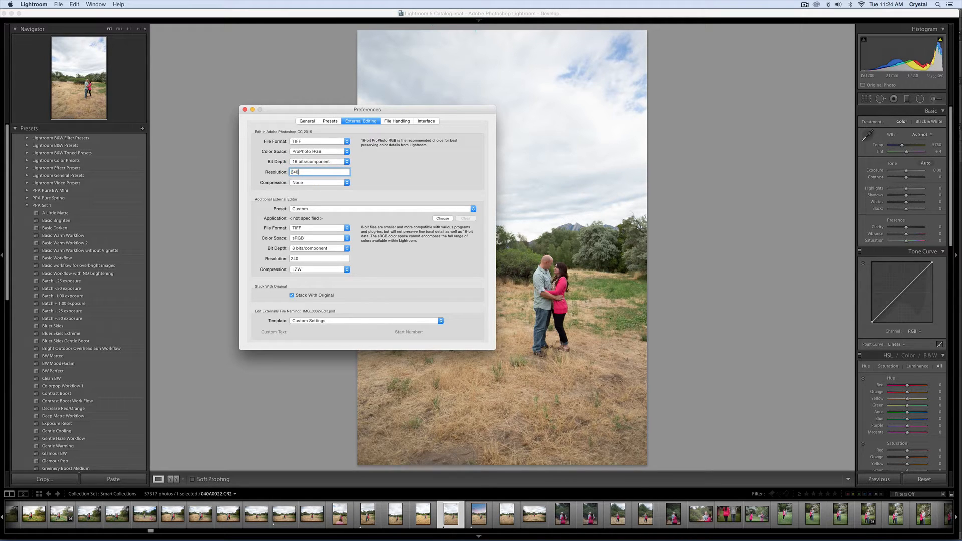
left_click(386, 178)
Set the Photoshop external editing options to PSD, AdobeRGB (1998), 8 bits/component and a resolution of 300, and close the preferences.
left_click(328, 142)
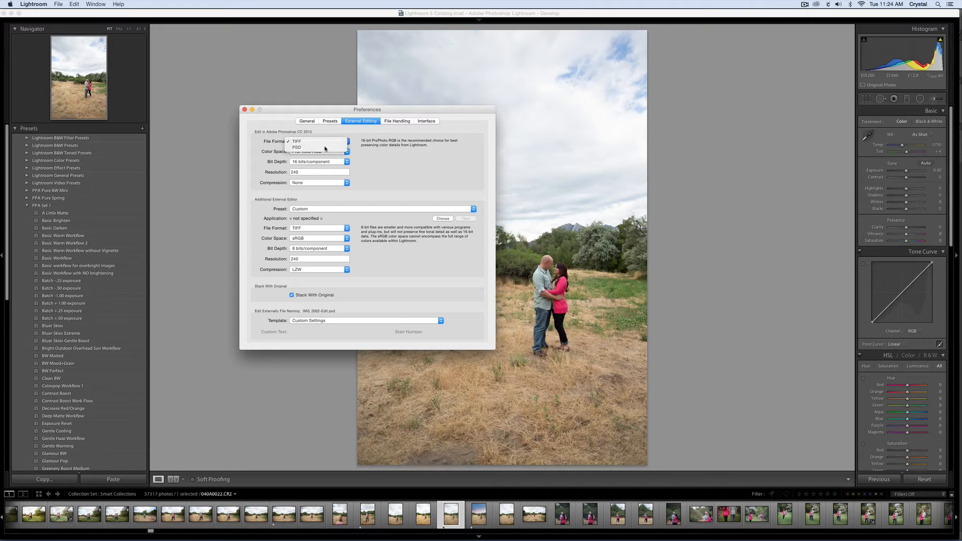
left_click(330, 151)
left_click(330, 153)
left_click(331, 161)
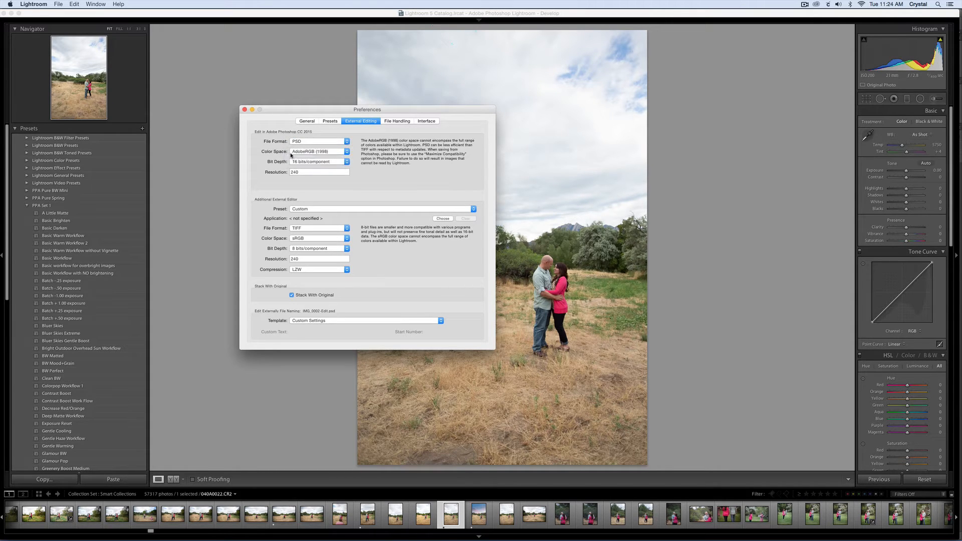
left_click(321, 161)
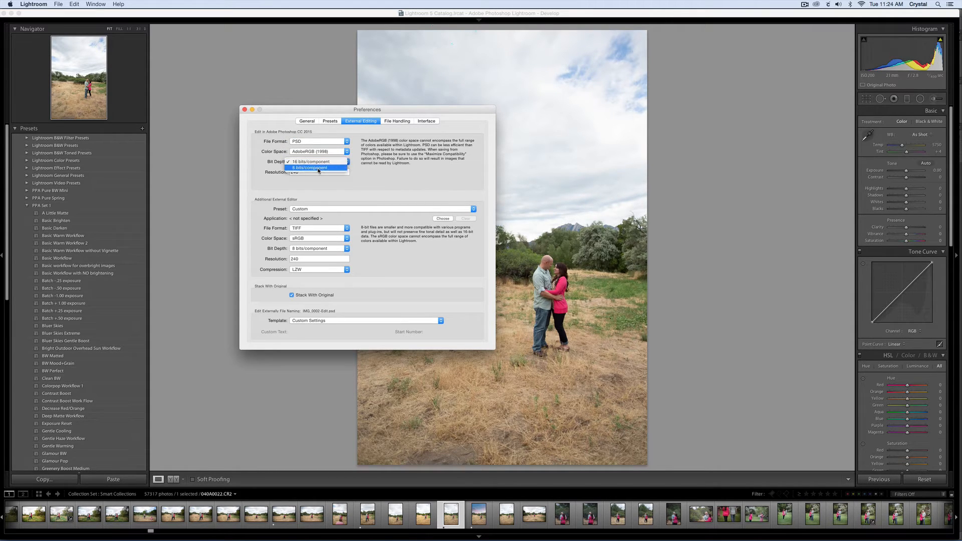
left_click(318, 169)
double_click(317, 172)
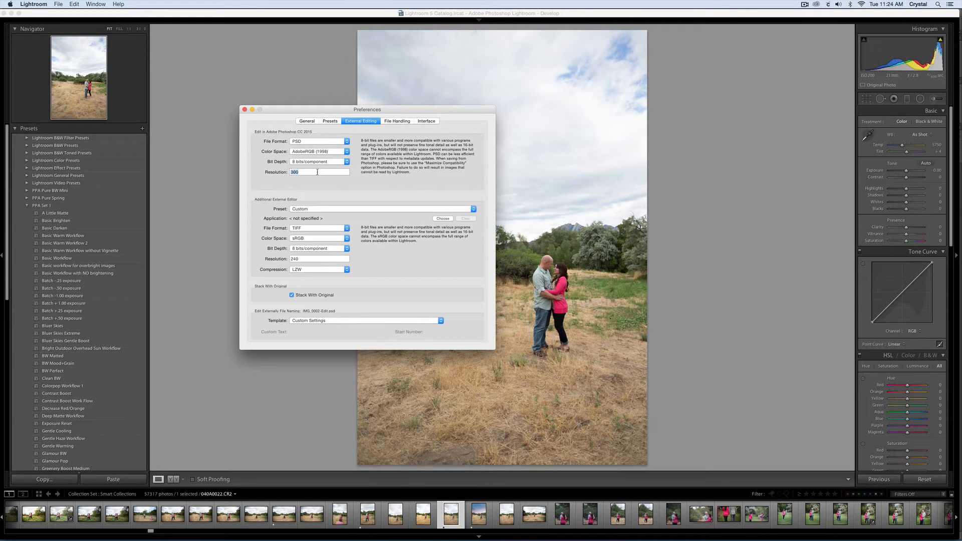
type("300300")
left_click(363, 179)
left_click(244, 110)
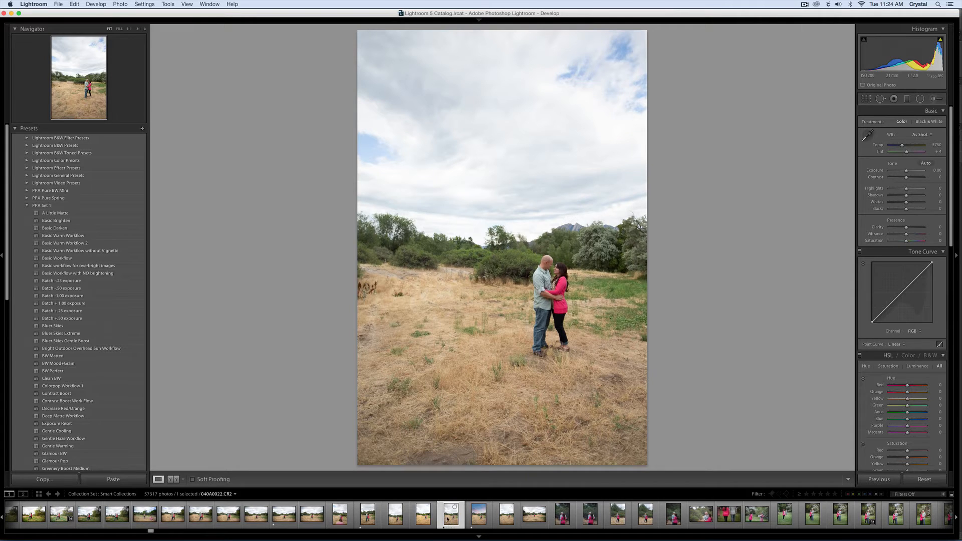
Send the selected photo 040A0022.CR2 to Adobe Photoshop CC 2015 for editing.
left_click(121, 4)
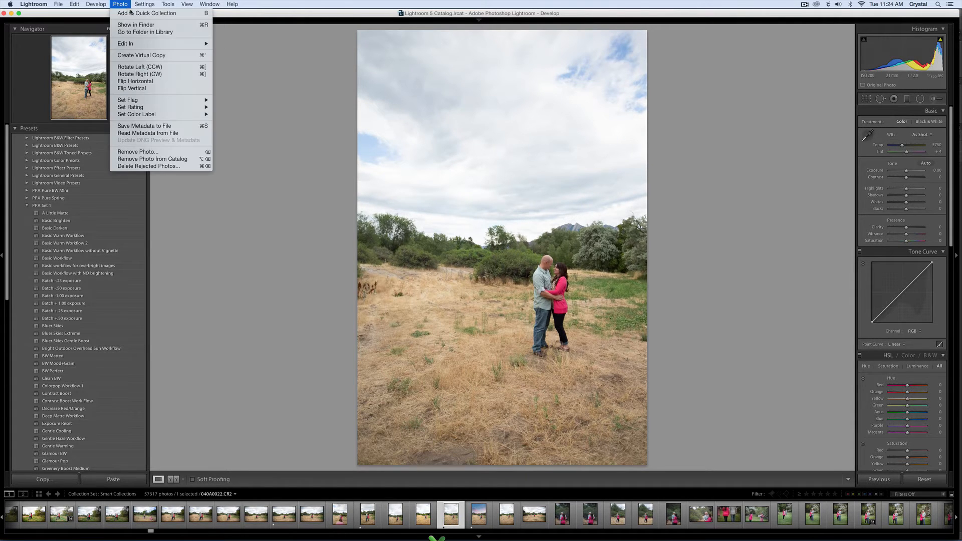
mouse_move(143, 44)
left_click(250, 44)
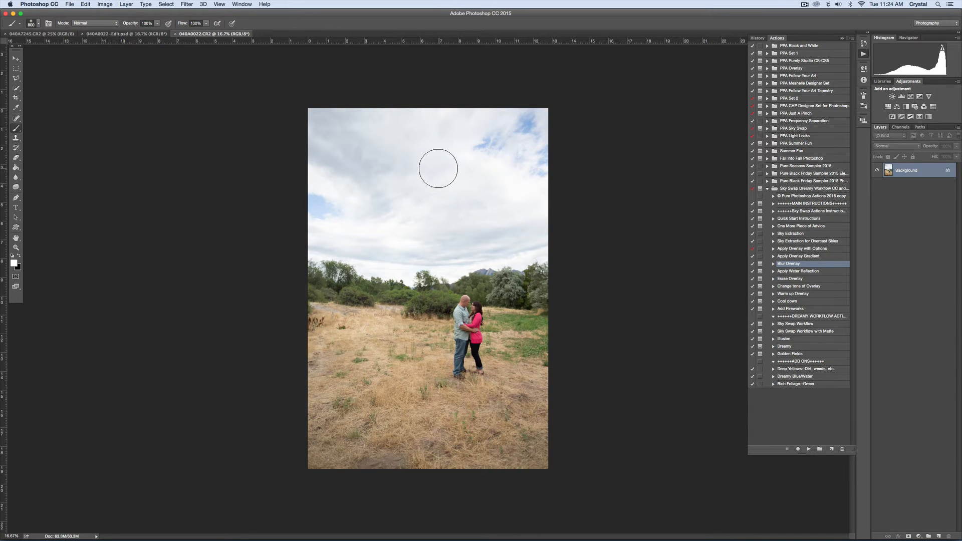
Duplicate the Background layer and paint the upper part of the sky white with a brush of about 1200 px.
key("super+j")
key("bracketright")
key("bracketright")
key("bracketright")
key("bracketright")
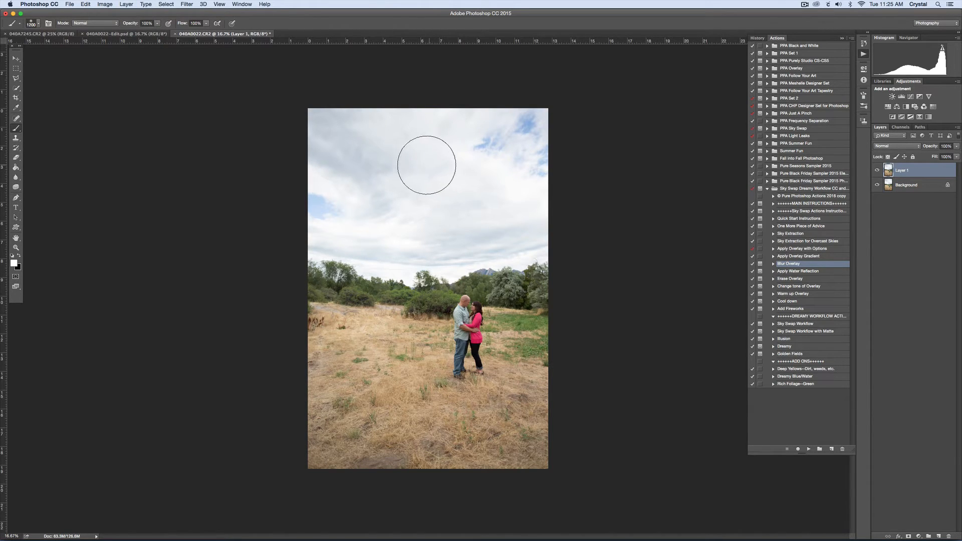
mouse_move(427, 165)
left_mouse_down()
mouse_move(633, 119)
mouse_move(386, 147)
mouse_move(346, 195)
mouse_move(319, 198)
mouse_move(548, 169)
left_mouse_up()
key("bracketright")
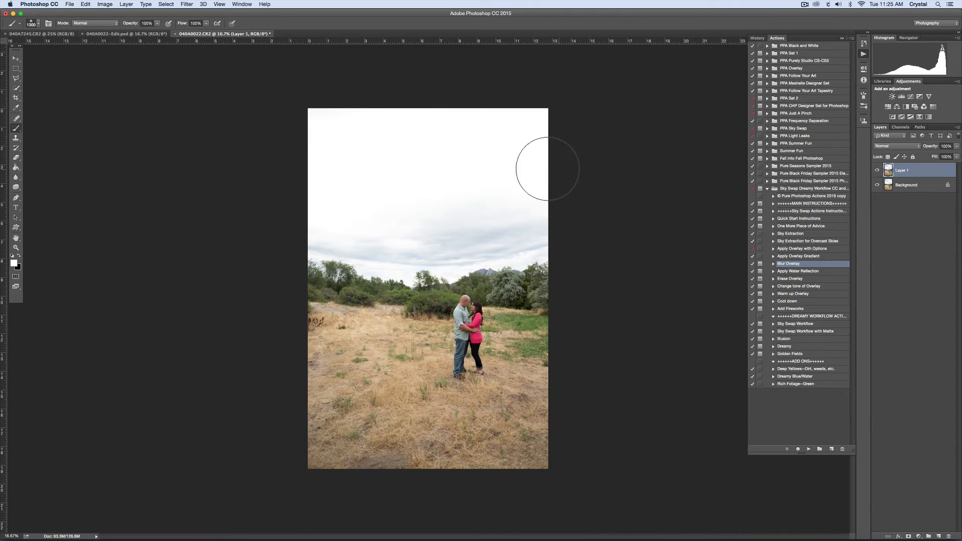
Paint the remaining clouds in the lower sky above the tree line white with a smaller brush.
key("bracketleft")
key("bracketleft")
key("bracketleft")
mouse_move(502, 220)
left_mouse_down()
mouse_move(537, 228)
mouse_move(506, 243)
mouse_move(453, 233)
mouse_move(456, 259)
mouse_move(482, 249)
mouse_move(423, 238)
mouse_move(415, 245)
mouse_move(442, 256)
mouse_move(371, 251)
mouse_move(395, 265)
mouse_move(312, 241)
mouse_move(428, 247)
left_mouse_up()
key("bracketleft")
key("bracketleft")
key("bracketleft")
key("bracketleft")
key("bracketleft")
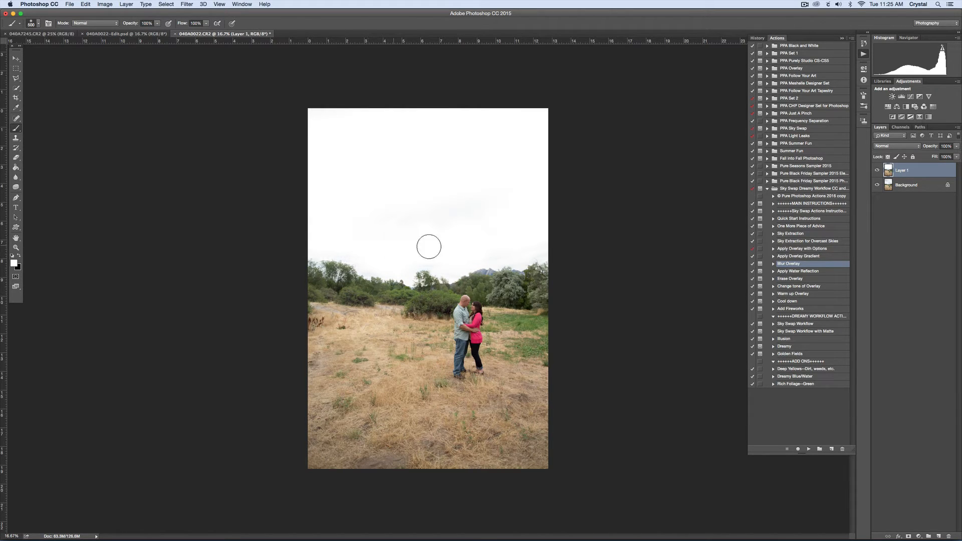
key("bracketleft")
key("bracketleft")
key("bracketright")
key("bracketright")
key("bracketright")
key("bracketright")
Merge the painted layer down into the Background layer.
key("super+e")
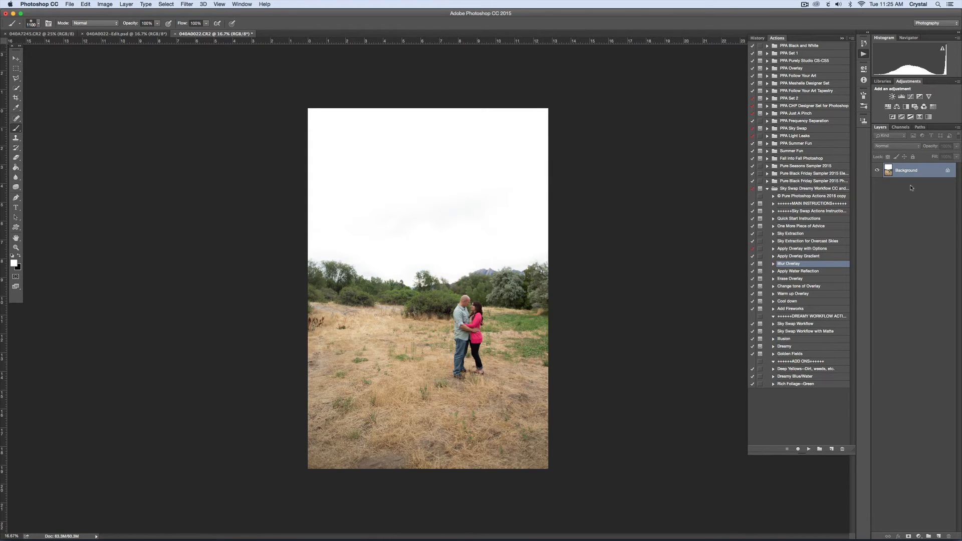
key("super+z")
right_click(931, 174)
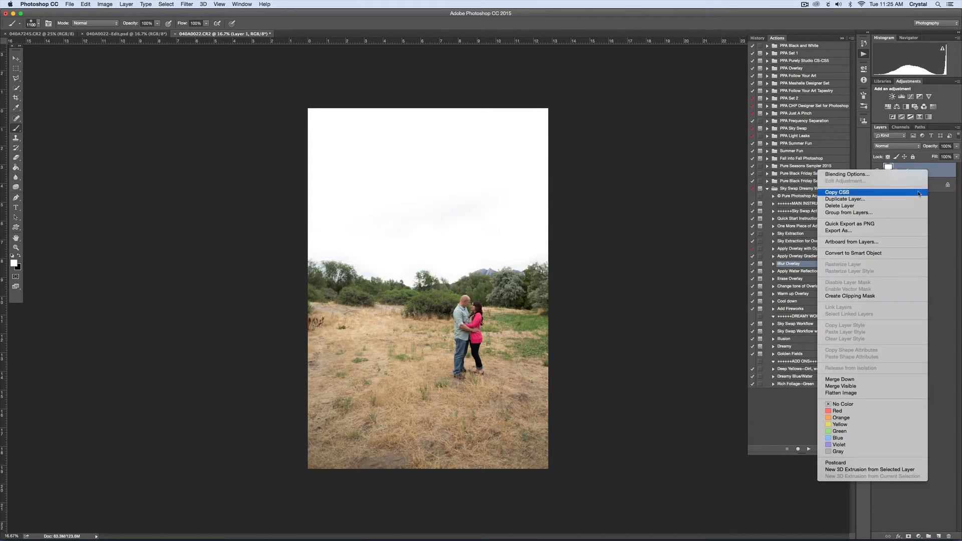
left_click(871, 380)
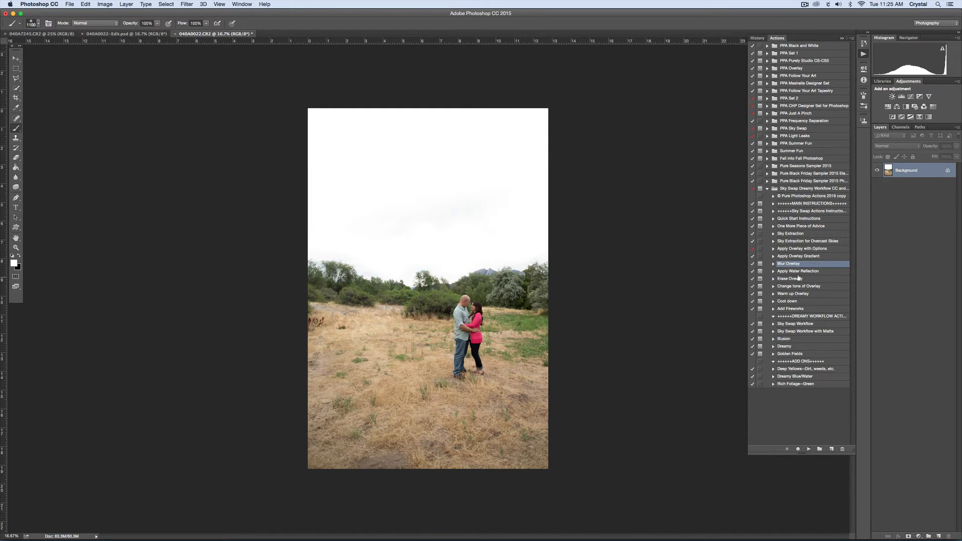
Run the Sky Extraction action, followed by Apply Overlay with Options, placing PPA Sky Swap Set2 60.jpg as the new sky.
left_click(802, 234)
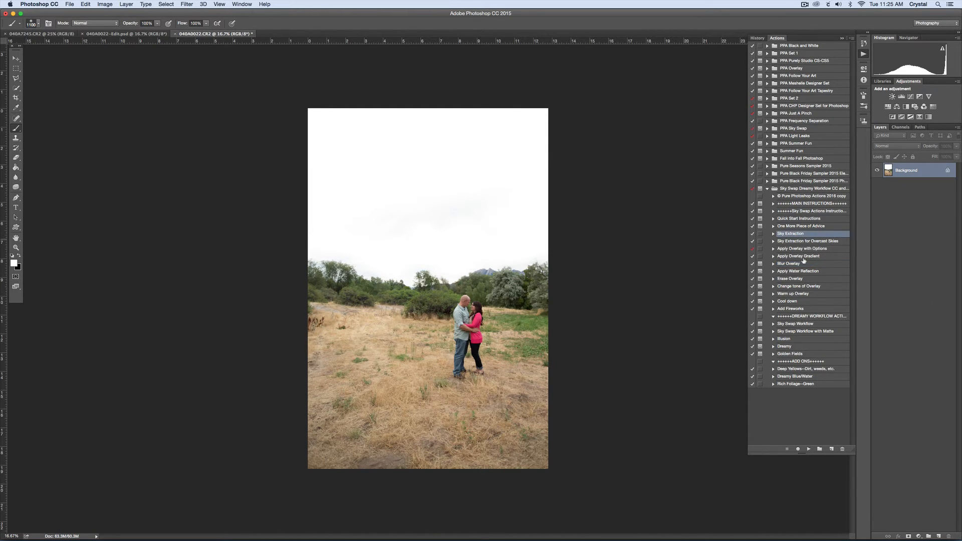
left_click(808, 449)
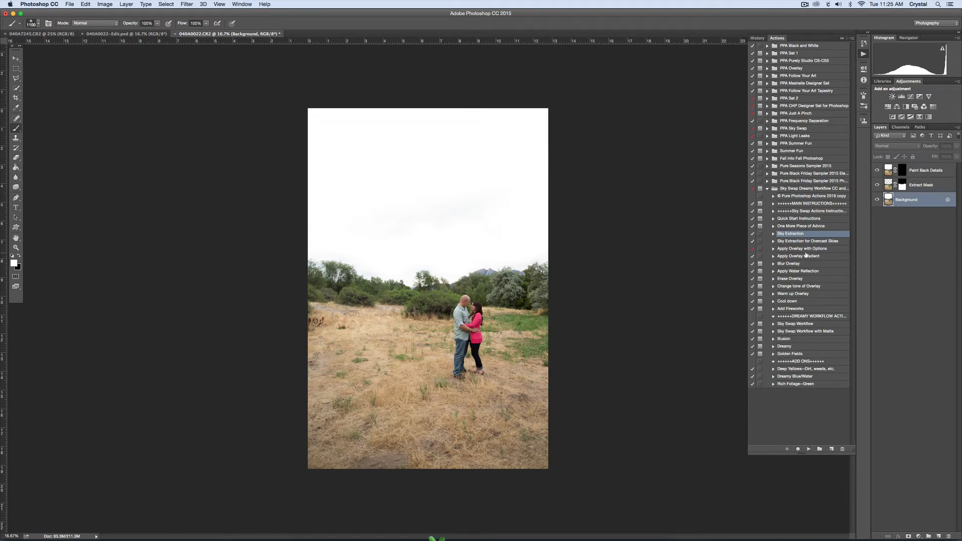
left_click(803, 250)
left_click(809, 448)
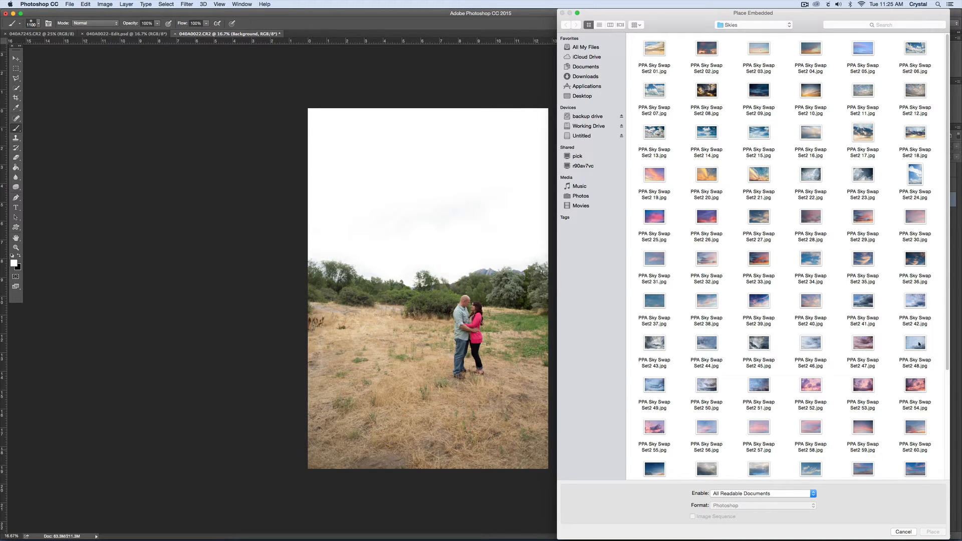
left_click(925, 451)
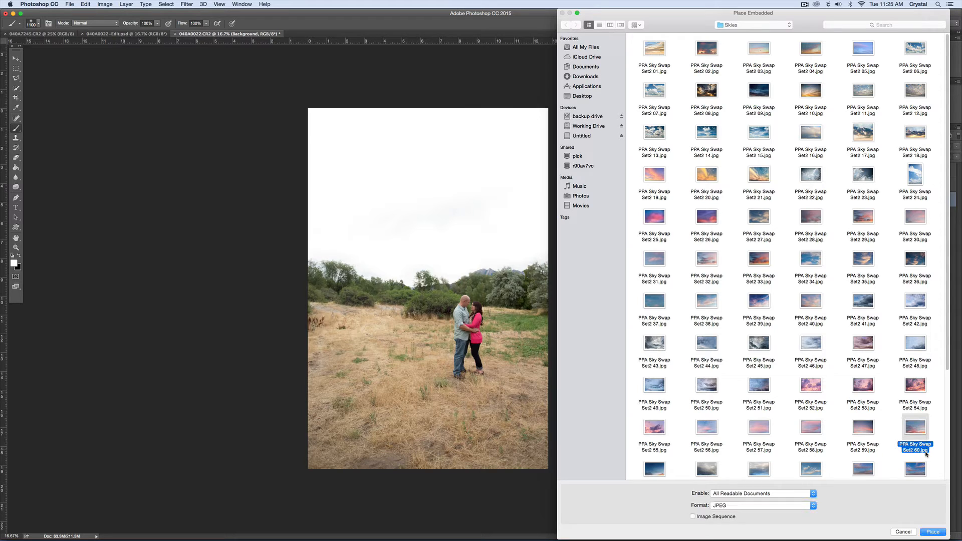
key("Return")
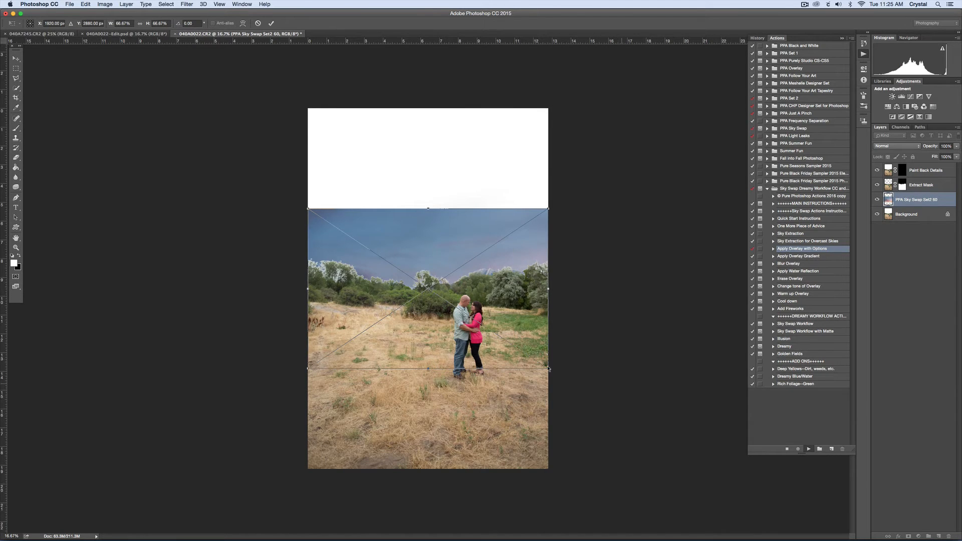
Scale the placed sky to about 91% and position it from the photo's upper edge to below the tree line.
left_click_drag(523, 343, 526, 297)
left_click_drag(548, 158, 636, 97)
left_click_drag(556, 178, 504, 192)
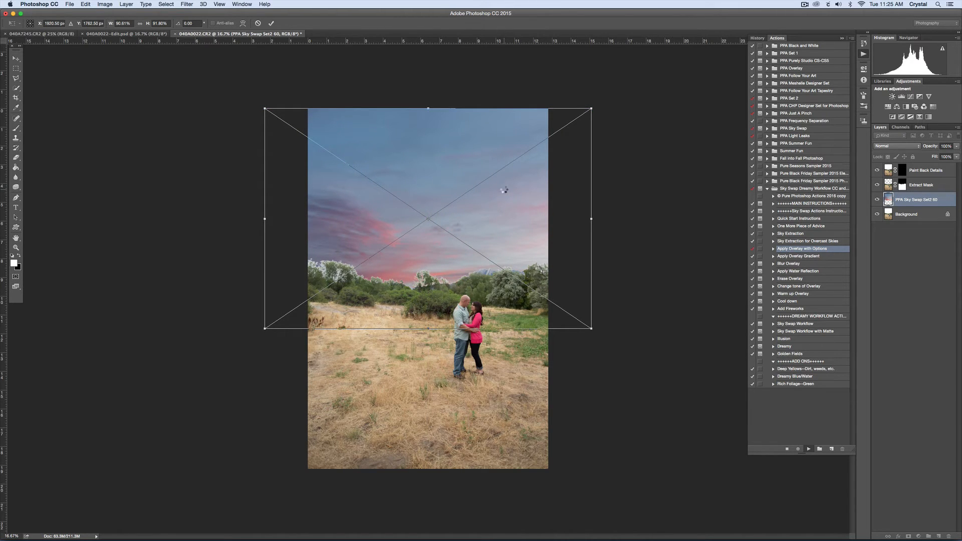
key("Return")
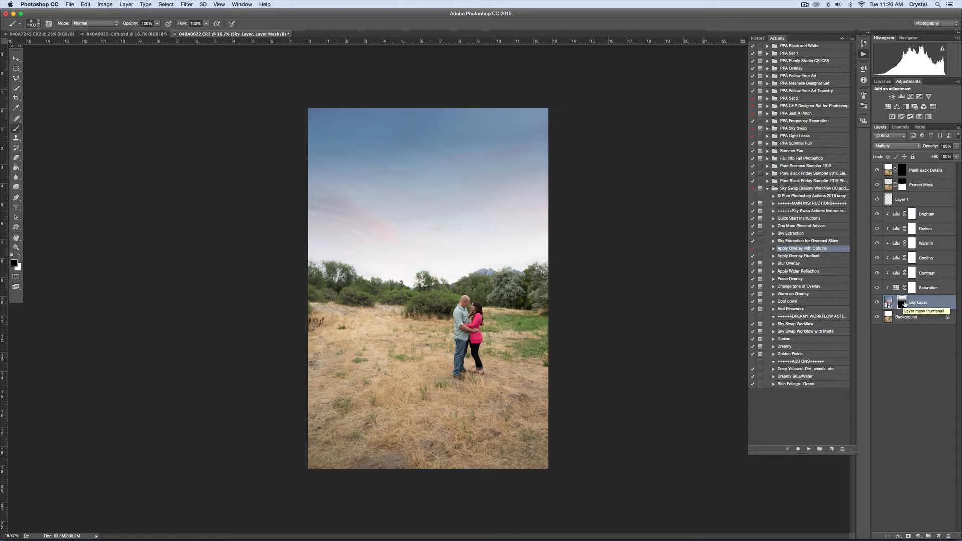
Move the Sky Layer's gradient mask down so the sky's pink clouds extend to the tree line.
key("v")
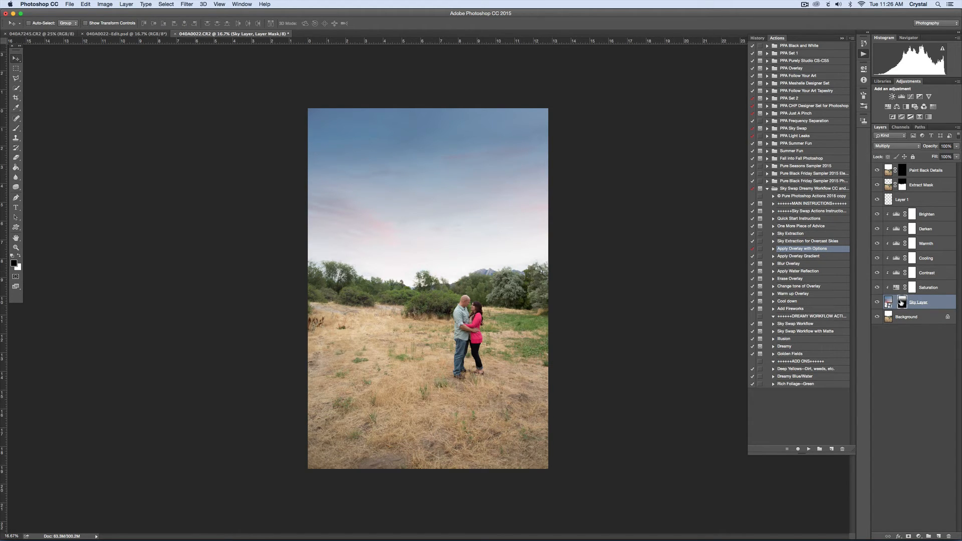
left_click(888, 303)
left_click(902, 302)
left_click(888, 302)
left_click(901, 302)
left_click_drag(471, 269, 475, 303)
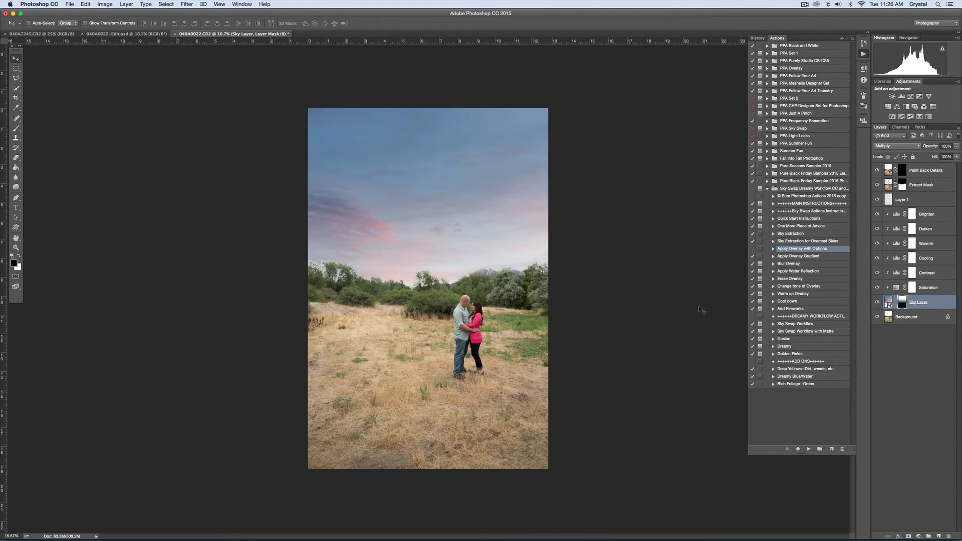
Paint on the Extract Mask's layer mask along the tree line with a 1400 px brush.
left_click(901, 183)
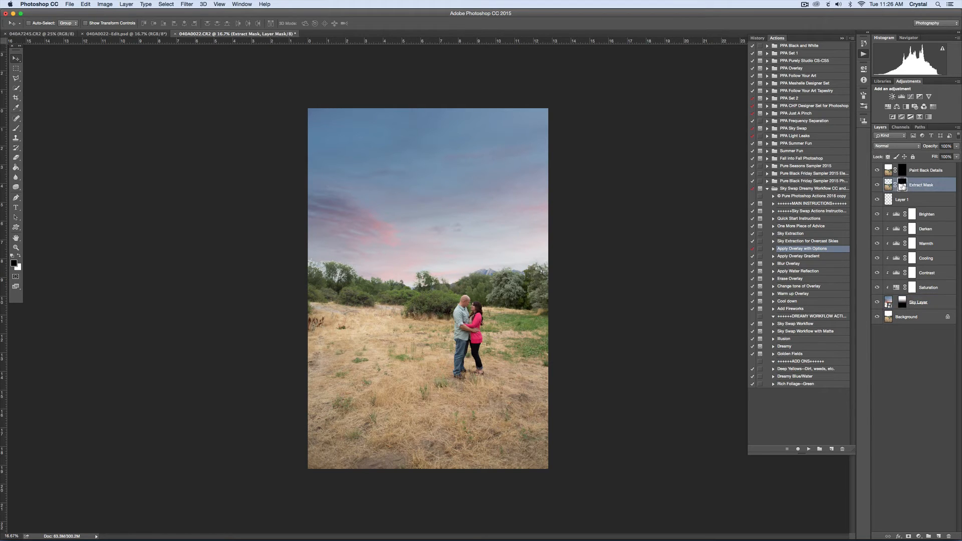
key("b")
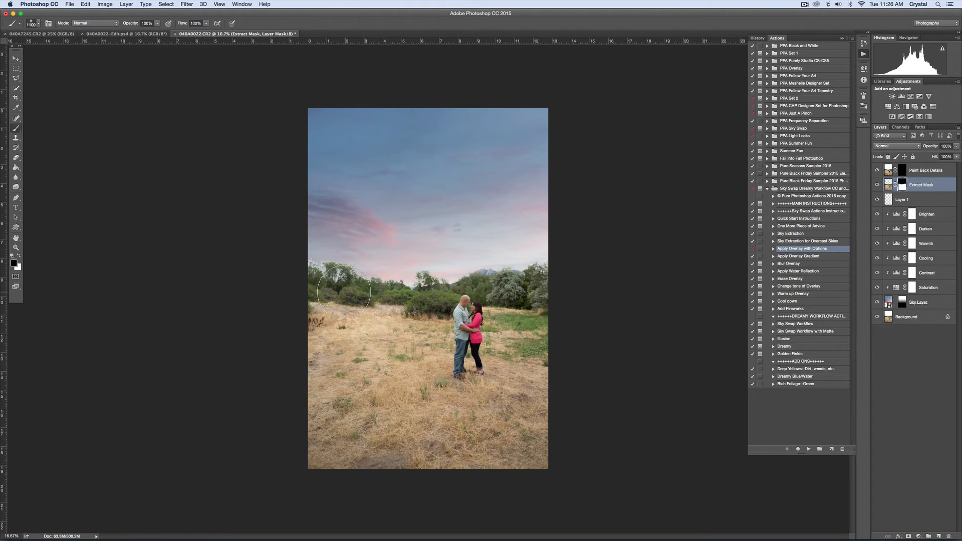
key("bracketright")
key("bracketright")
key("bracketright")
key("x")
key("x")
key("x")
key("x")
key("x")
key("x")
key("x")
key("x")
key("x")
key("x")
key("x")
key("x")
left_click(888, 185)
left_click(902, 185)
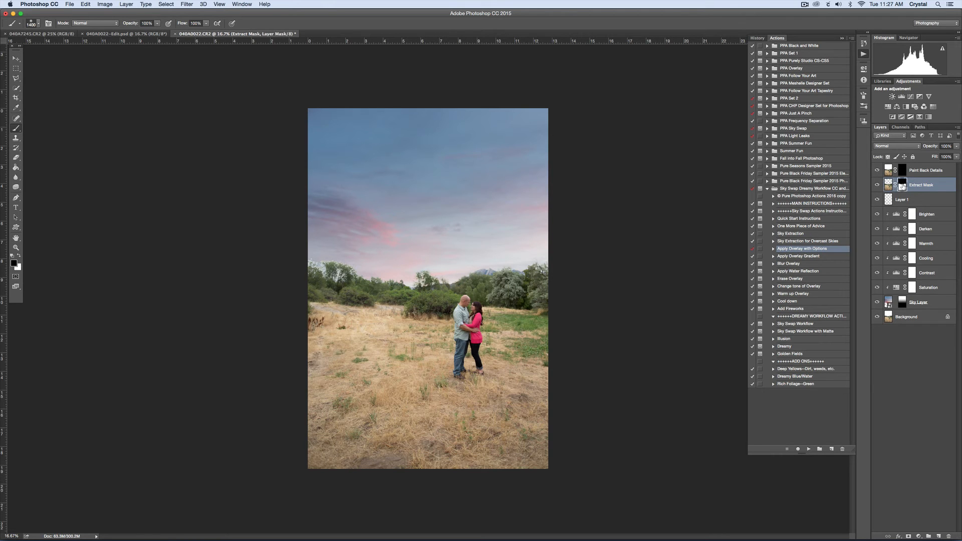
left_click(324, 258)
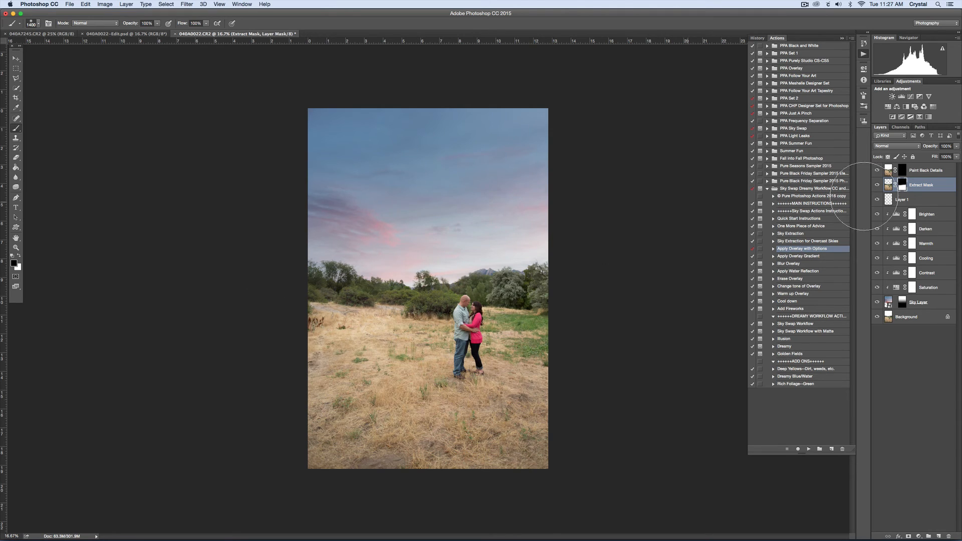
Merge all visible layers into the Background and save the edited photo.
left_click(928, 317)
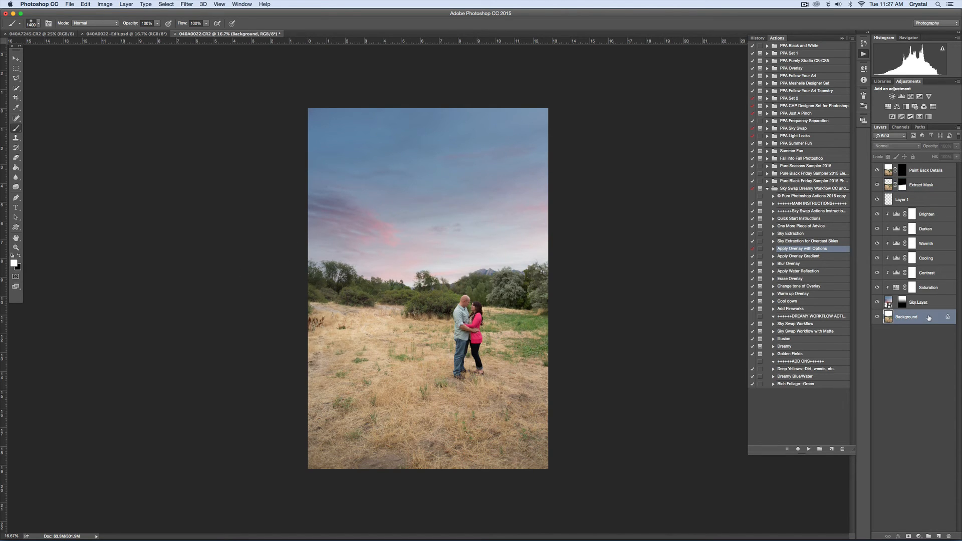
key("super+shift+e")
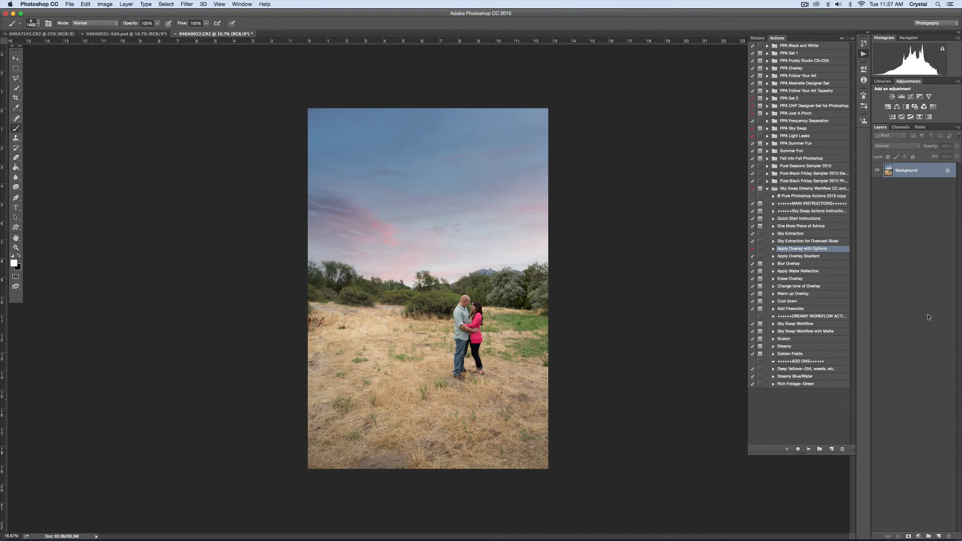
left_click(70, 4)
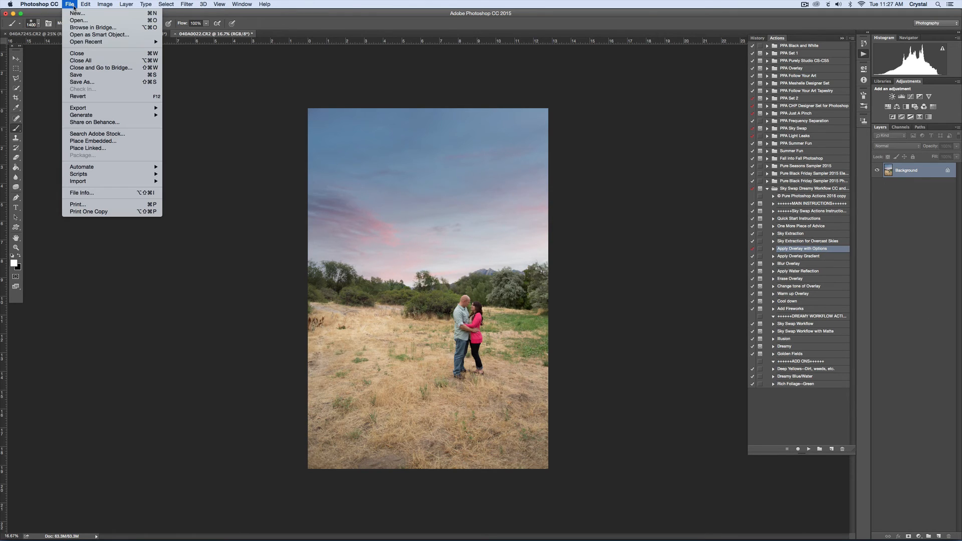
left_click(88, 75)
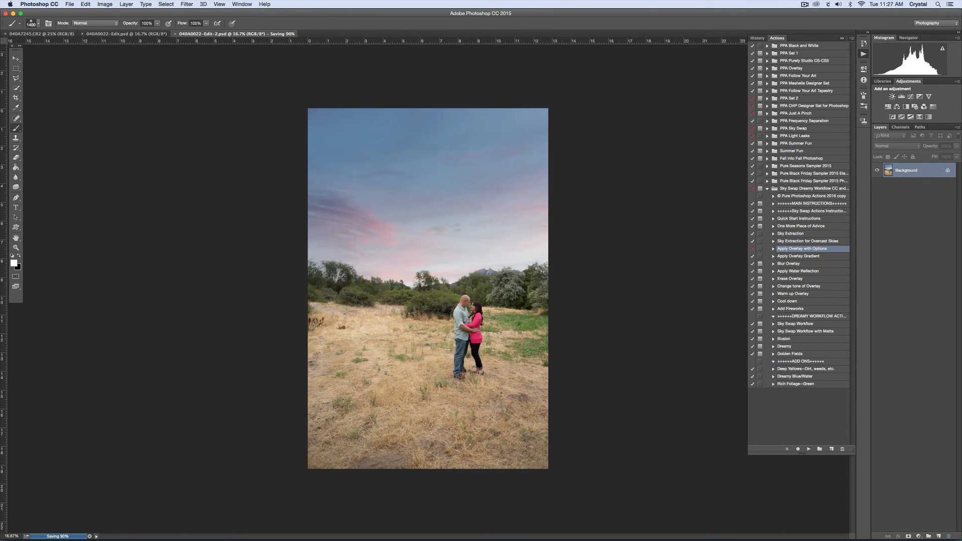
Switch back to Lightroom and view the original 040A0022.CR2 for comparison with the edited photo.
left_click(506, 526)
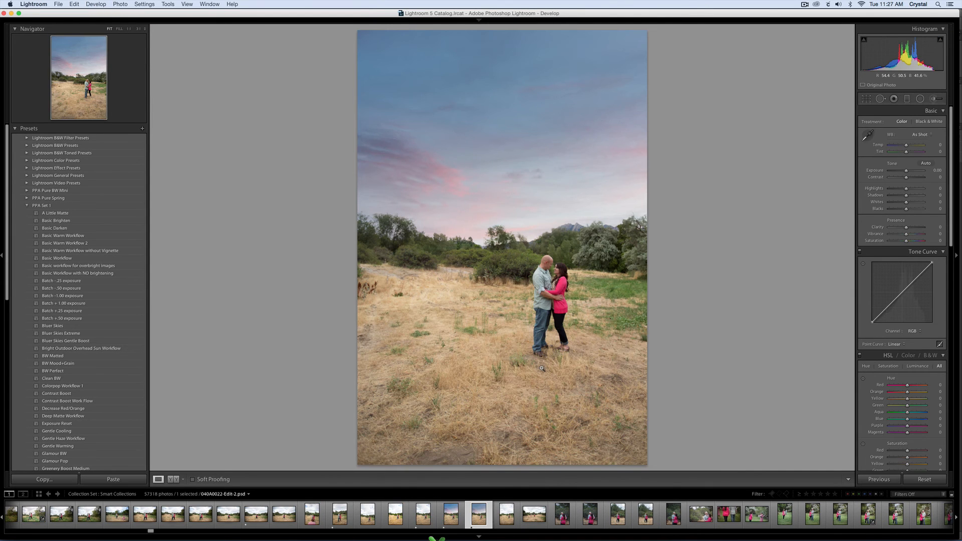
left_click(423, 514)
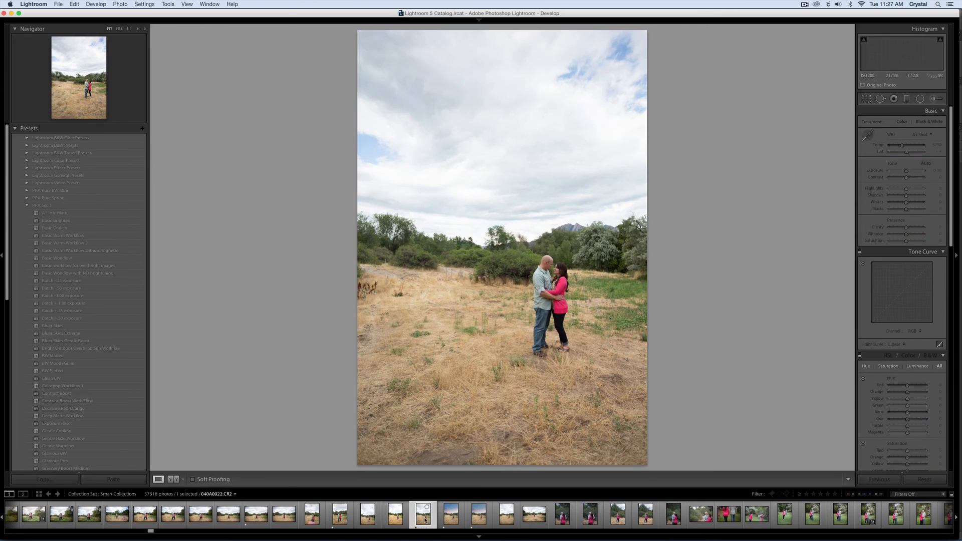
Compare the original 040A0022.CR2 with both sky-replaced edits, 040A0022-Edit-2.psd and 040A0022-Edit.psd.
left_click(449, 520)
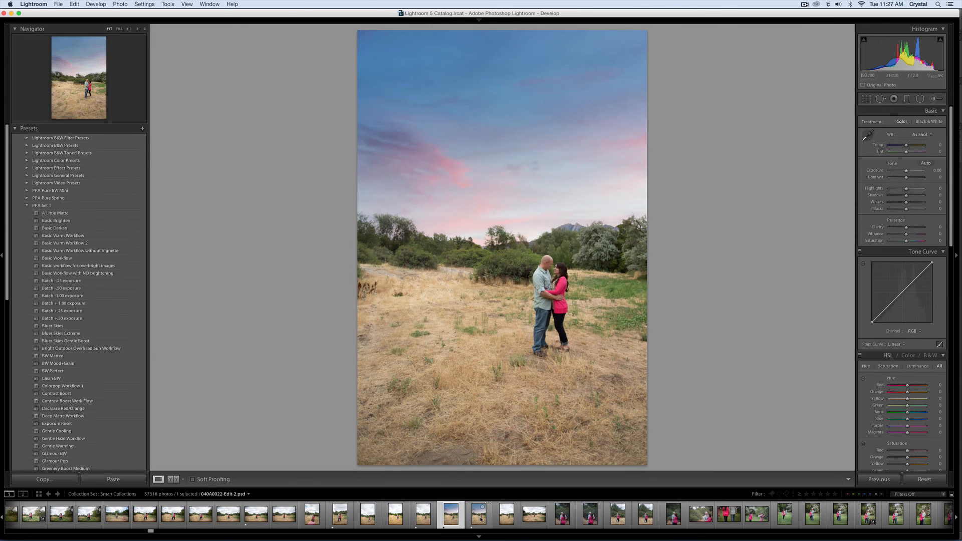
left_click(481, 519)
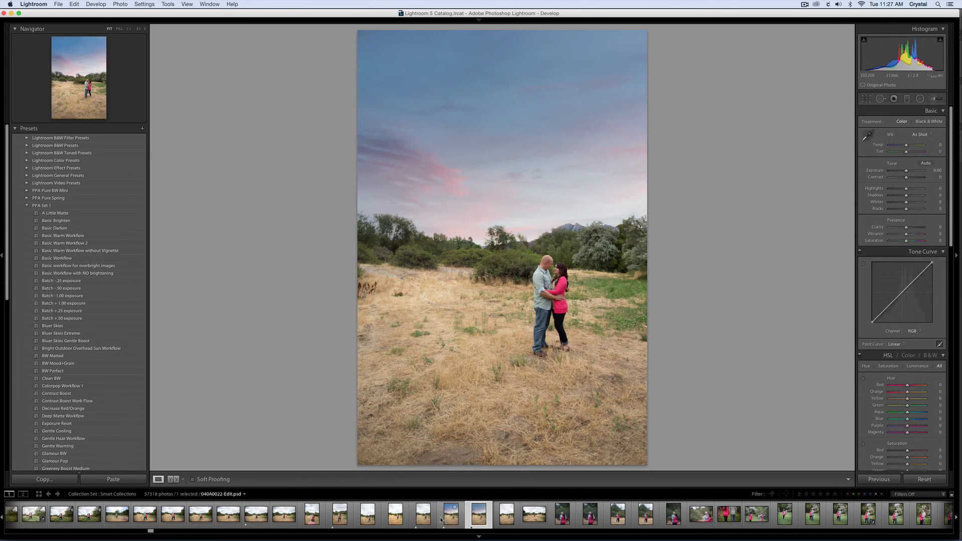
left_click(424, 520)
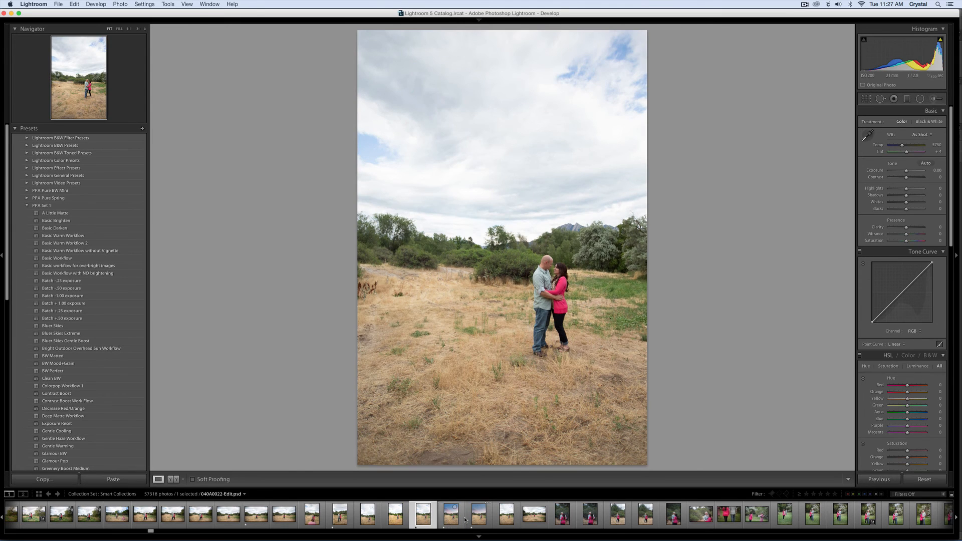
left_click(477, 520, "super")
left_click(477, 520)
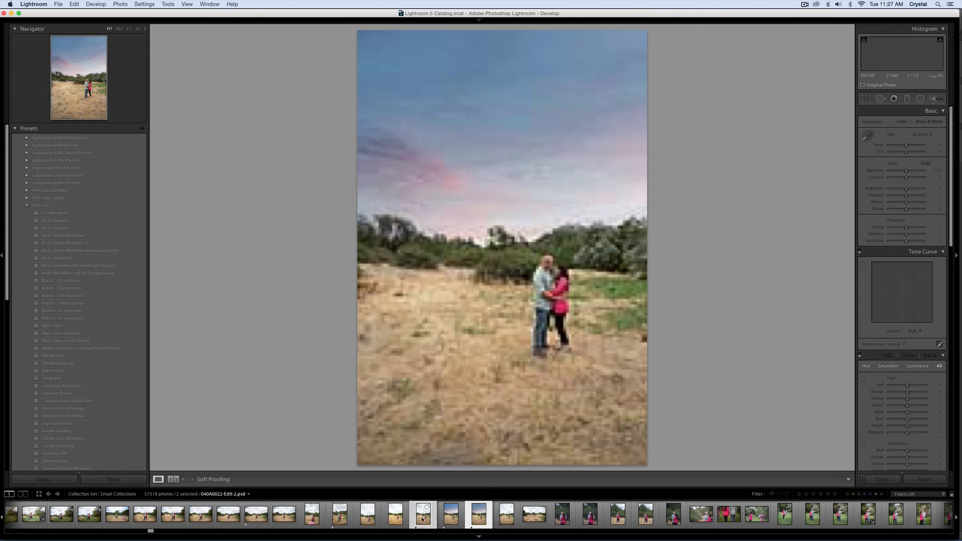
Apply the Basic Workflow preset from PPA Set 1 to the edited photo with the more muted pink sky.
left_click(478, 514)
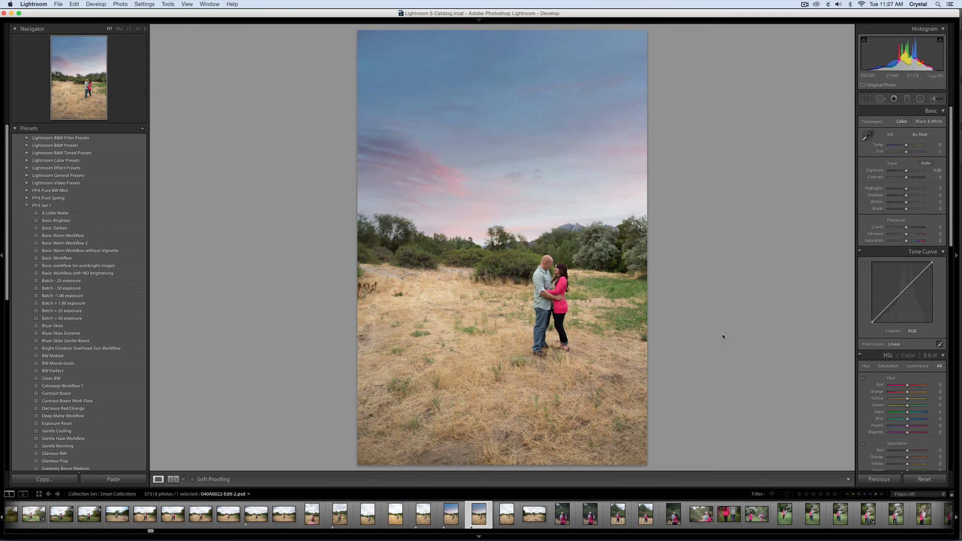
left_click(81, 259)
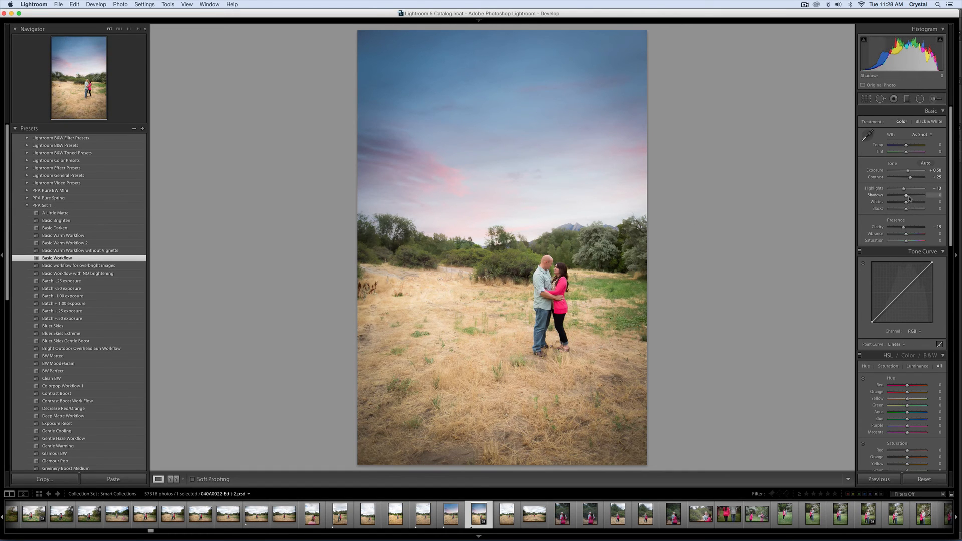
Fine-tune the edited photo's tone with Shadows +24, Blacks -19, Vibrance +4 and Exposure +0.55.
left_click_drag(906, 195, 900, 210)
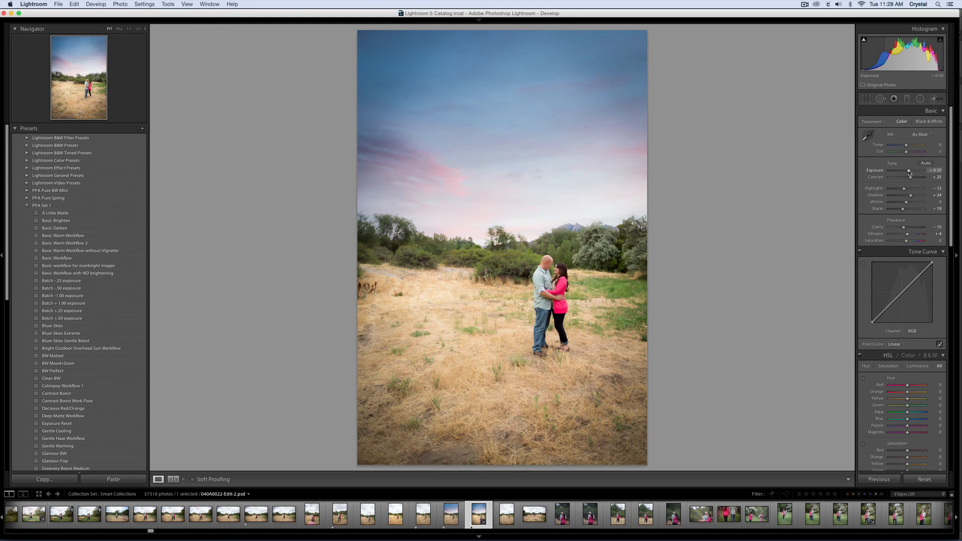
left_click_drag(909, 172, 909, 172)
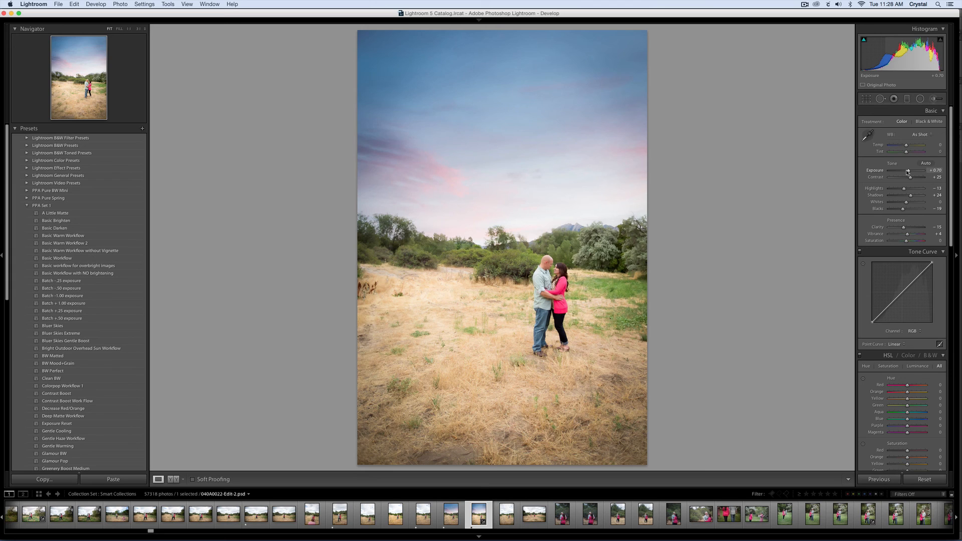
left_click_drag(908, 172, 907, 172)
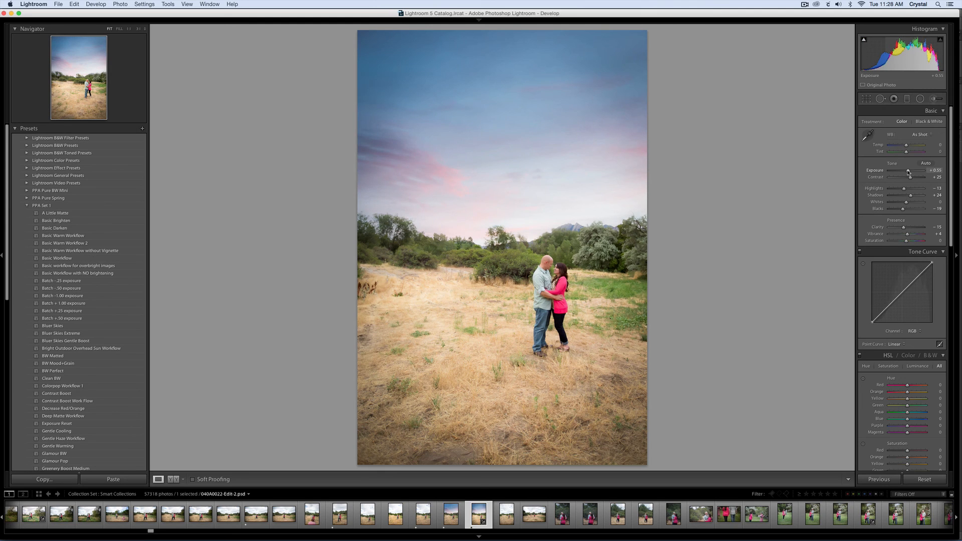